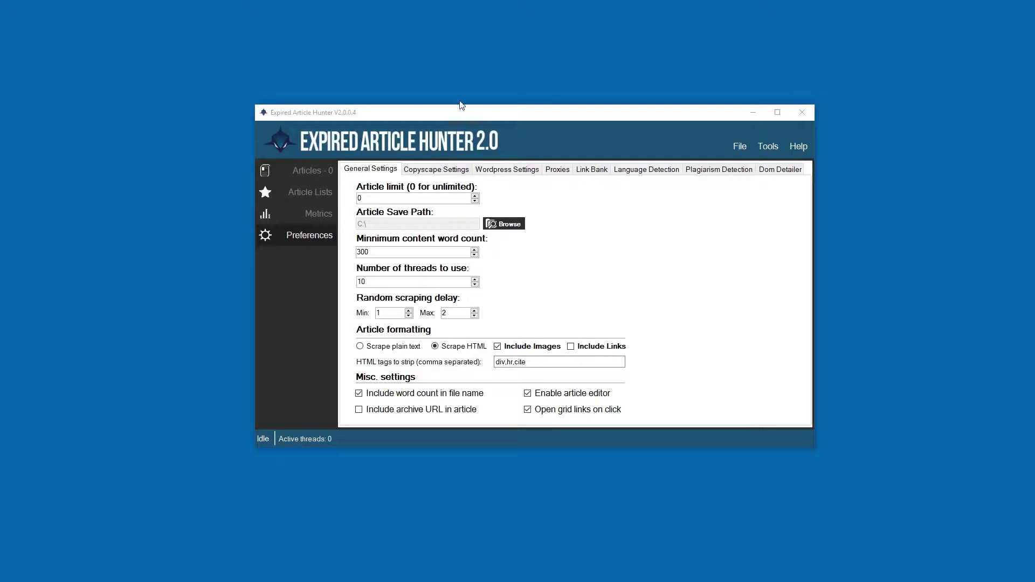
- Edit the scraping thread count of 10, entering 50 and then clearing it
left_click_drag(484, 119, 467, 151)
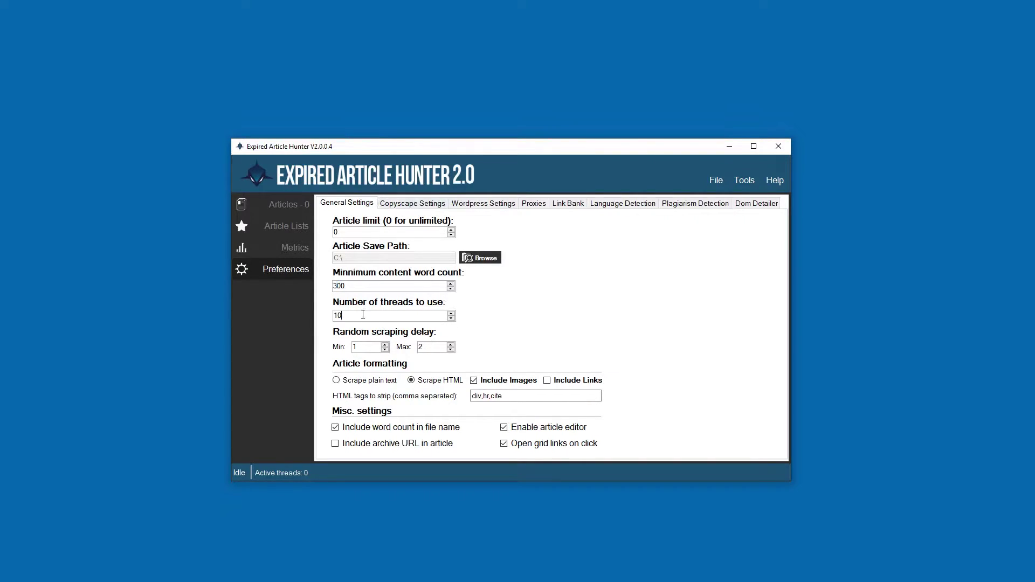
left_click_drag(356, 316, 260, 314)
type("50")
key("BackSpace")
key("BackSpace")
left_click_drag(562, 153, 543, 143)
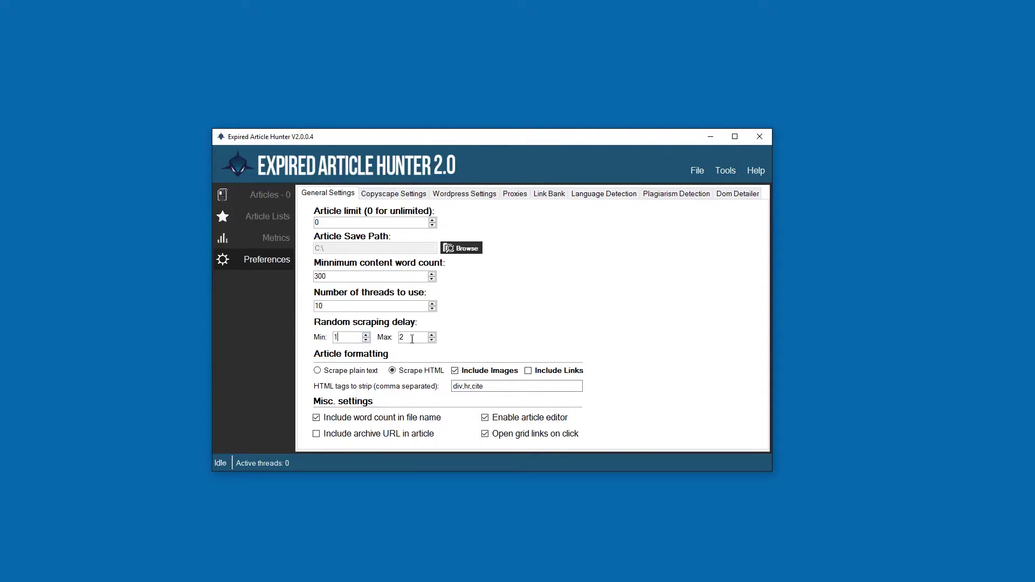
- Adjust the minimum and maximum random scraping delay values
left_click(431, 335)
left_click(432, 335)
left_click(431, 335)
left_click(366, 340)
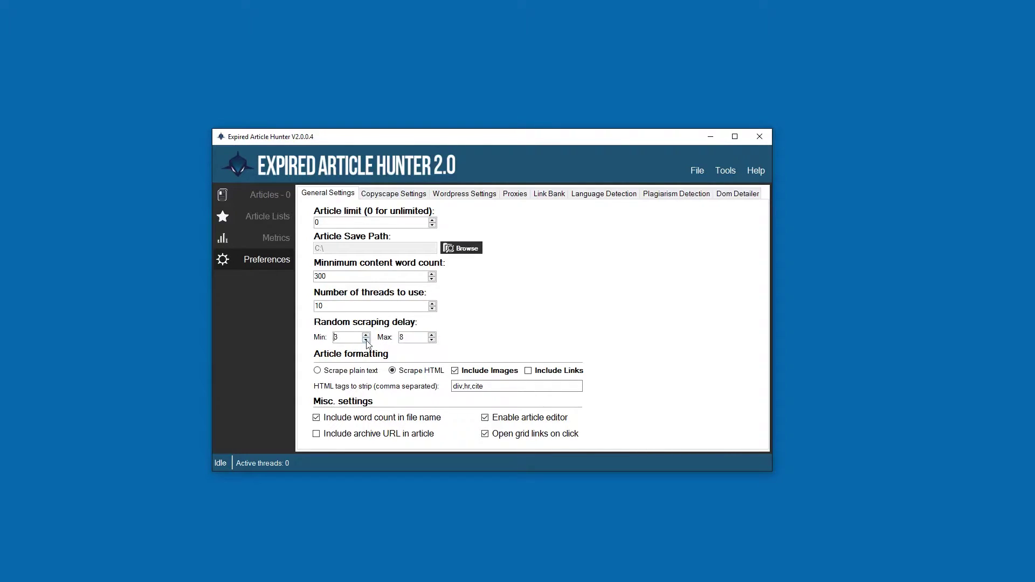
left_click(432, 340)
left_click(432, 340)
left_click(431, 340)
- Keep HTML scraping, stop including images, and leave Include Links enabled
left_click(330, 372)
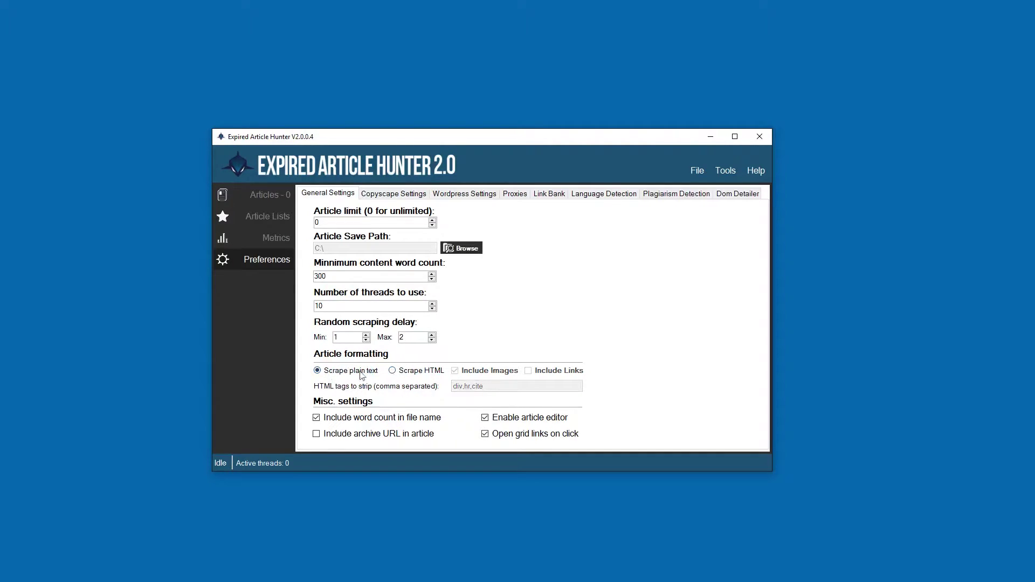
left_click(408, 374)
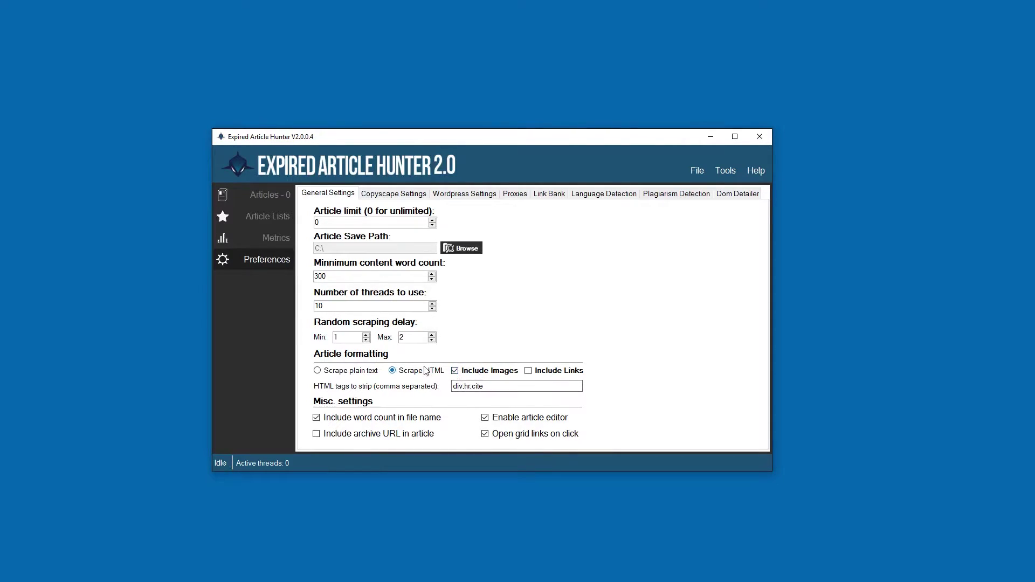
left_click(455, 370)
left_click(527, 371)
left_click(528, 371)
left_click(529, 372)
- Edit the HTML tags to strip list so it reads div,hr,cite
left_click(497, 386)
left_click(497, 386)
type(",")
key("BackSpace")
left_click_drag(483, 387, 410, 393)
- Include the archive URL in articles while keeping HTML scraping selected
left_click(516, 388)
left_click(320, 435)
left_click(326, 371)
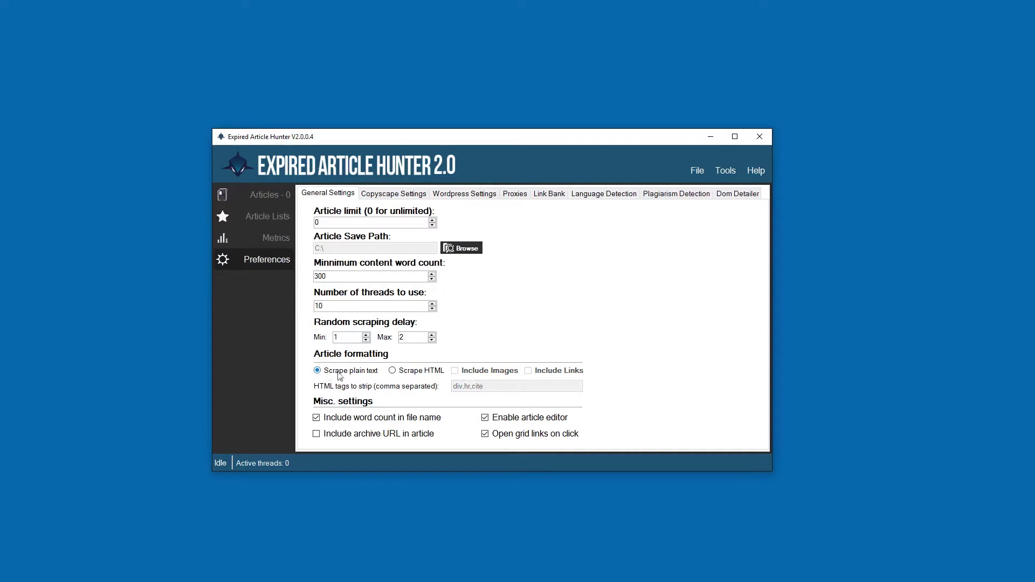
left_click(407, 371)
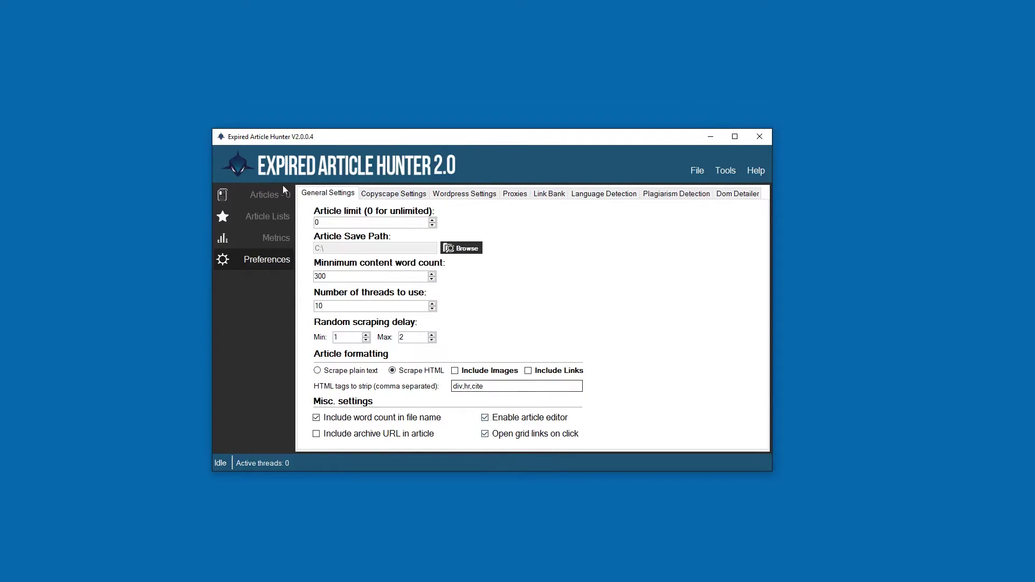
- Visit the articles list, then return to Preferences and show the Copyscape settings
left_click(264, 194)
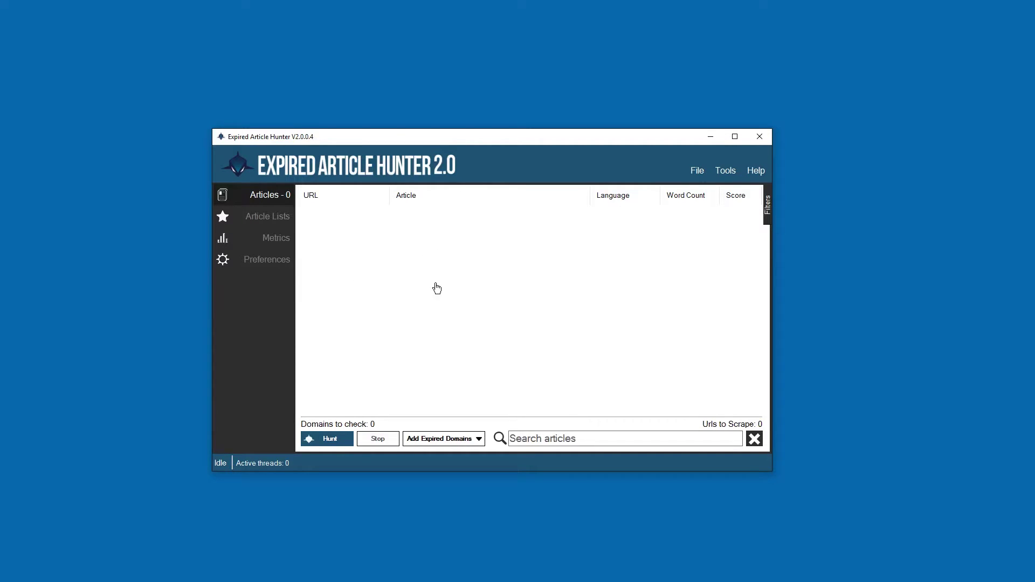
left_click(267, 259)
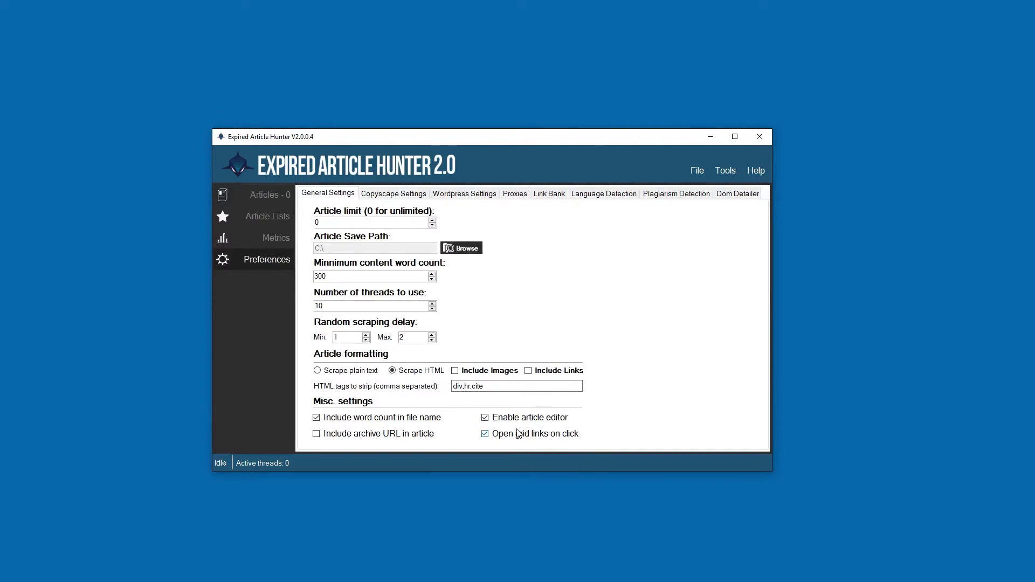
left_click(401, 197)
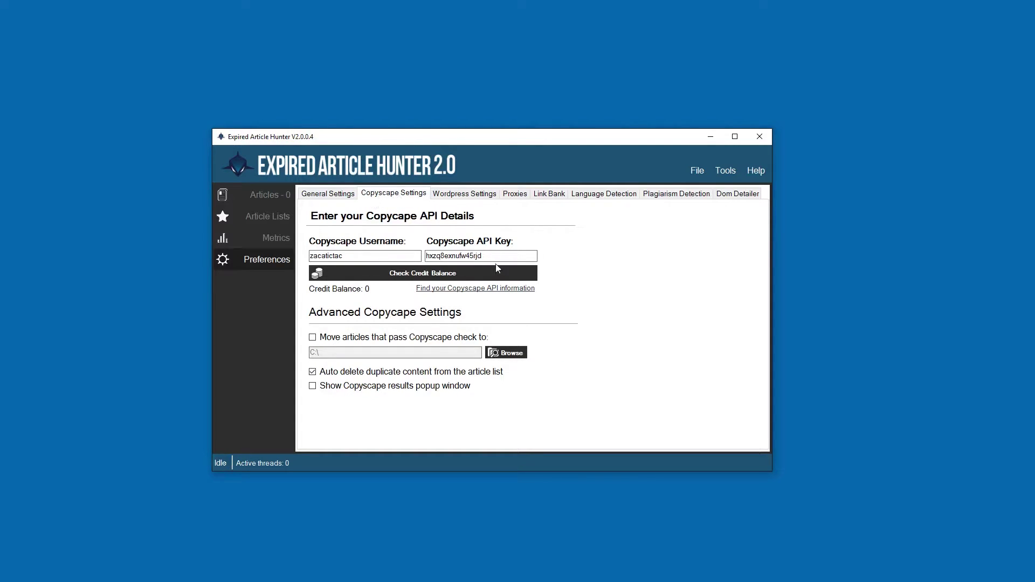
left_click_drag(497, 257, 426, 256)
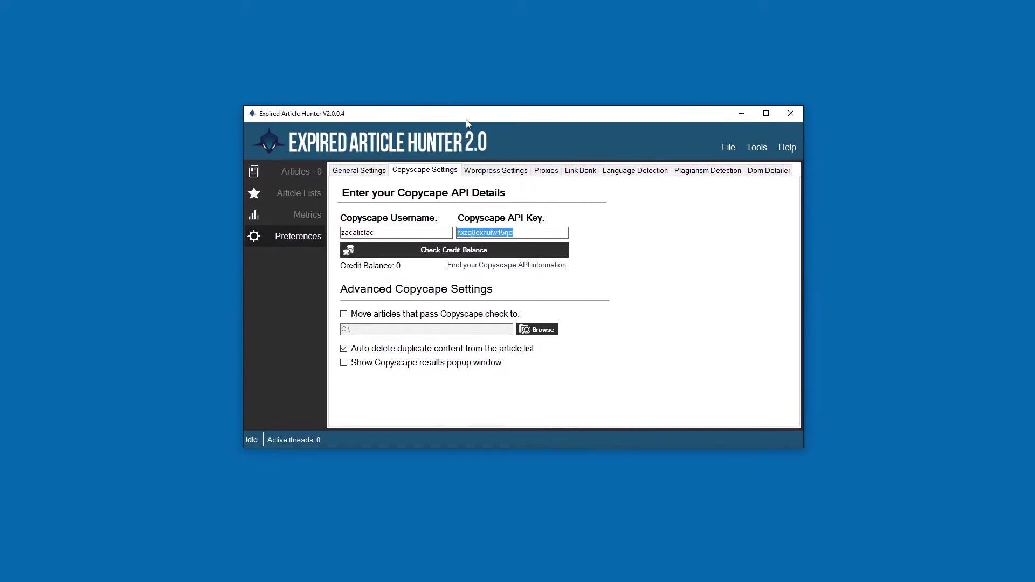
left_click(518, 233)
double_click(548, 236)
left_click(389, 236)
left_click(345, 316)
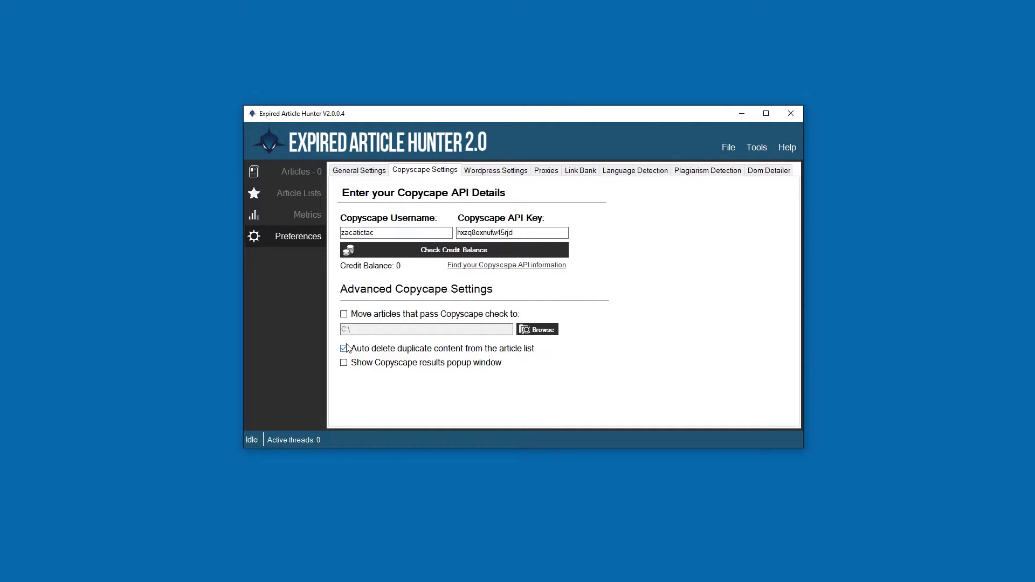
left_click(312, 172)
left_click(300, 238)
left_click(344, 363)
left_click(271, 180)
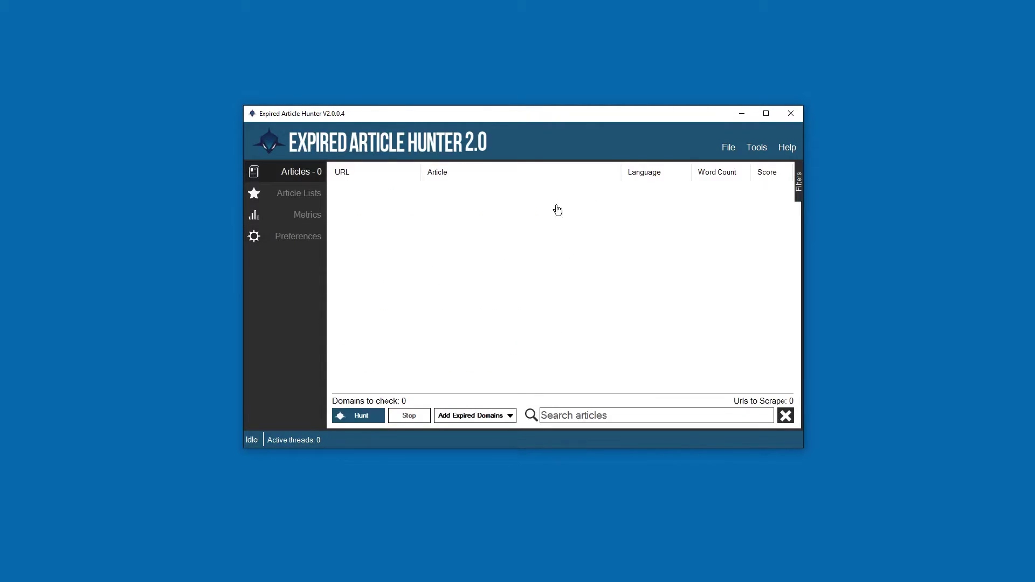
left_click(294, 237)
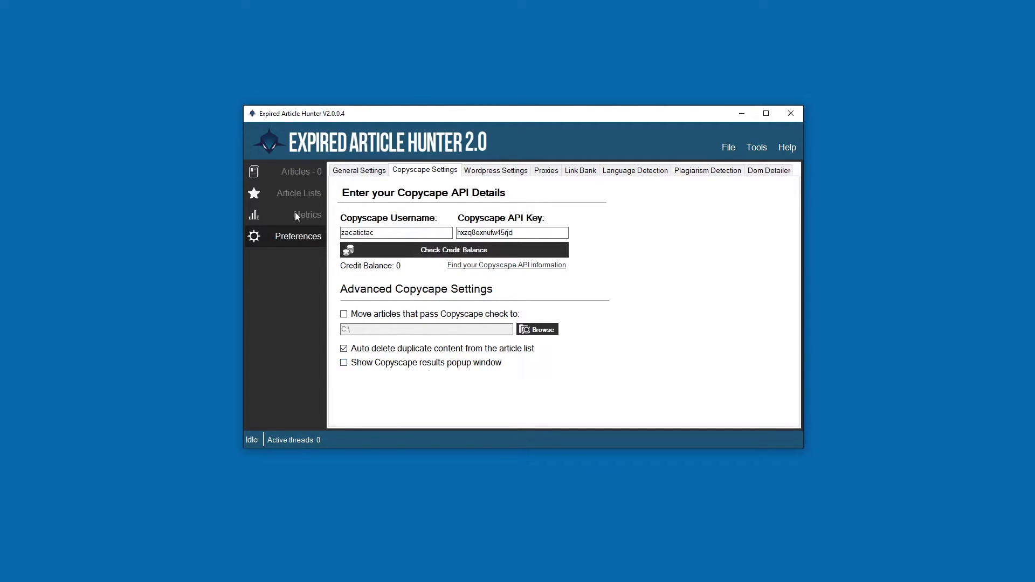
left_click(296, 167)
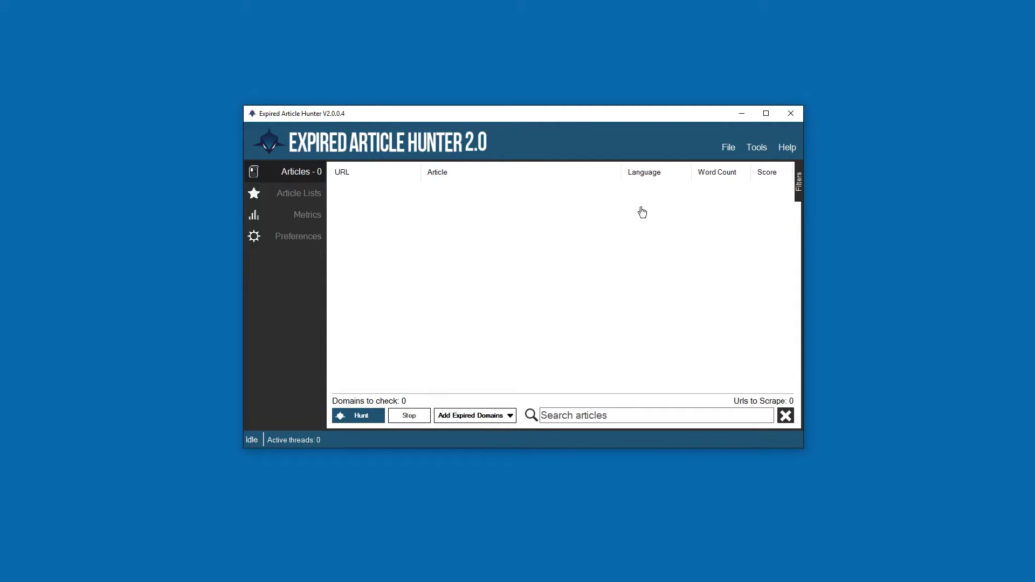
left_click(284, 237)
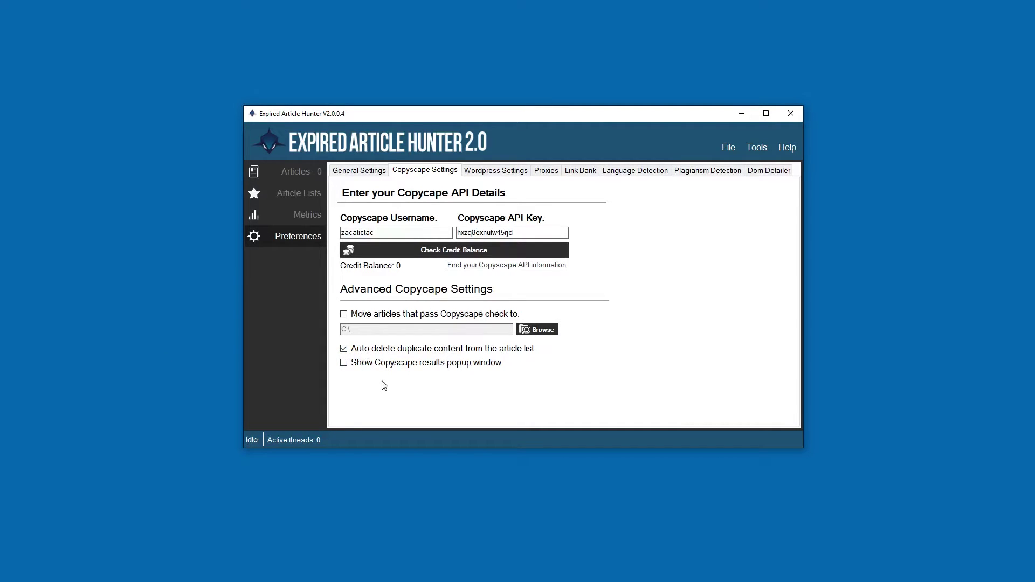
- Start adding a WordPress site, filling in the username and password
left_click(486, 171)
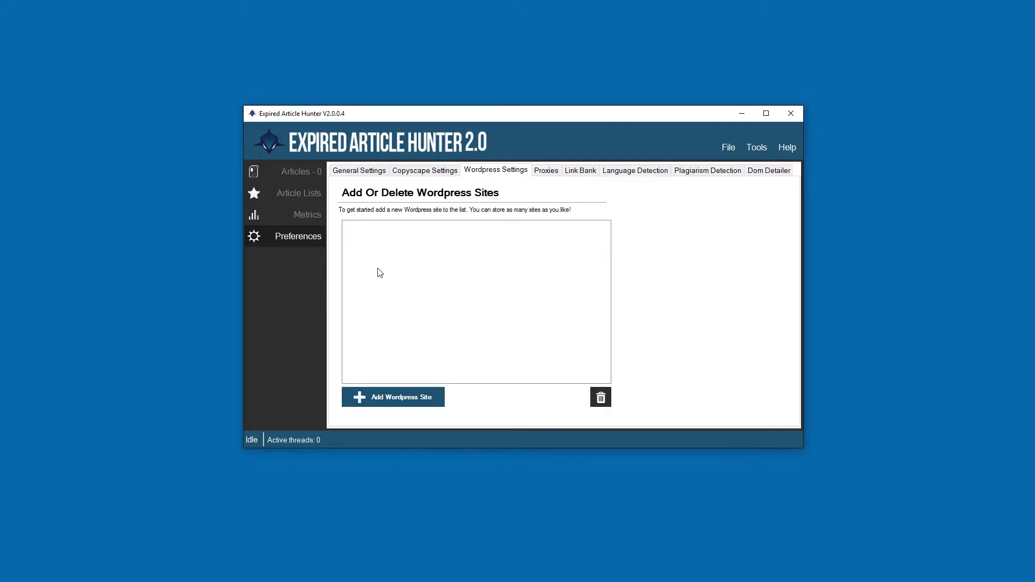
left_click(383, 411)
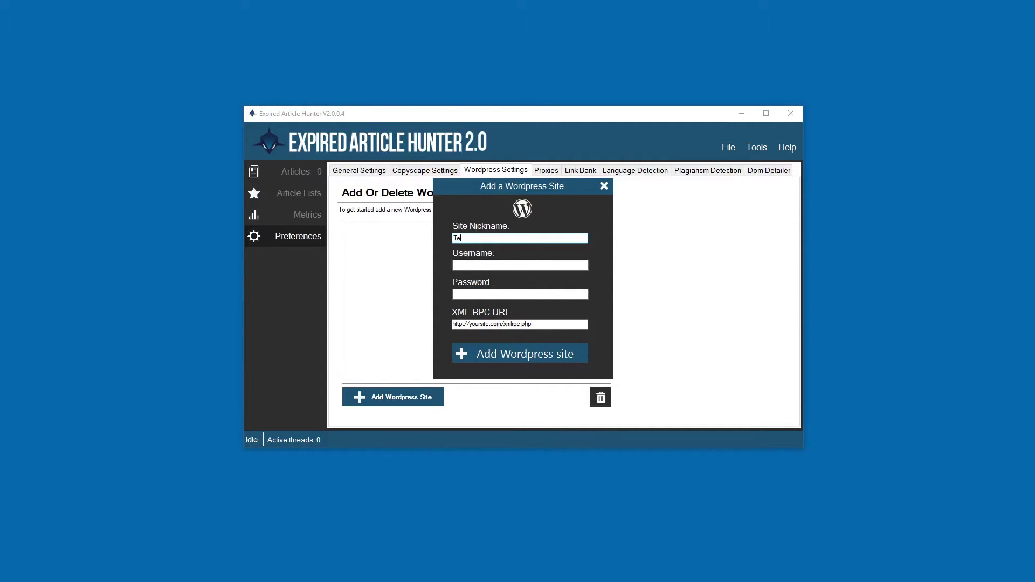
left_click(493, 265)
left_click(488, 293)
type("********")
key("Tab")
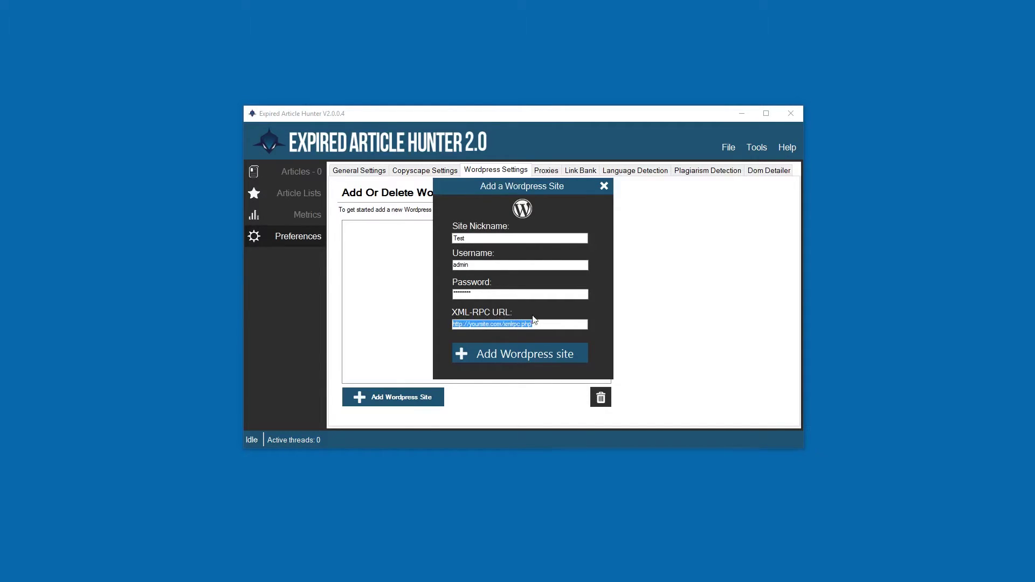
- Edit the XML-RPC URL domain, cancel the site form unsaved, and show the proxy settings
left_click(500, 325)
left_click_drag(502, 324, 473, 324)
left_click(546, 325)
left_click_drag(470, 325, 427, 325)
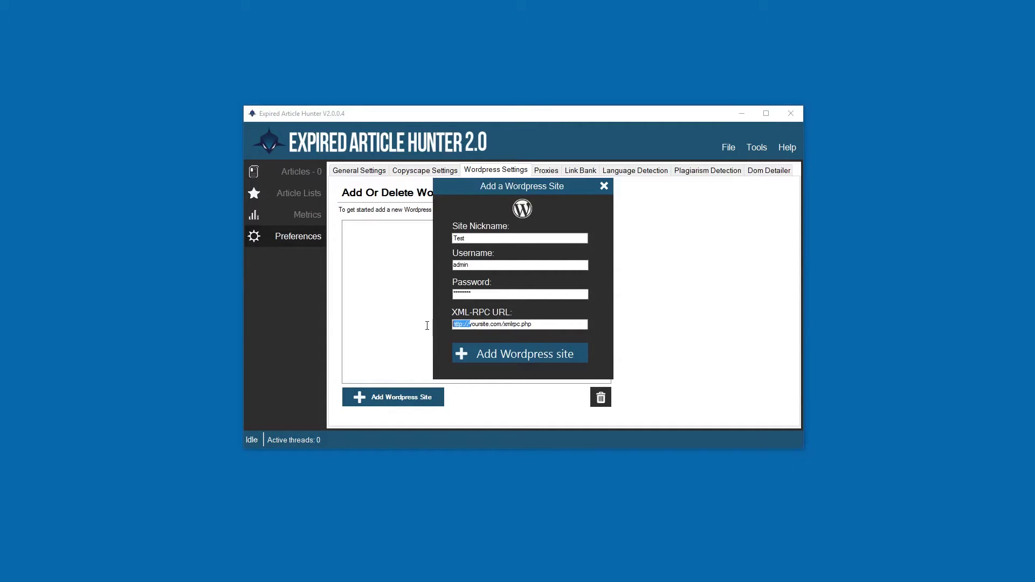
left_click(469, 324)
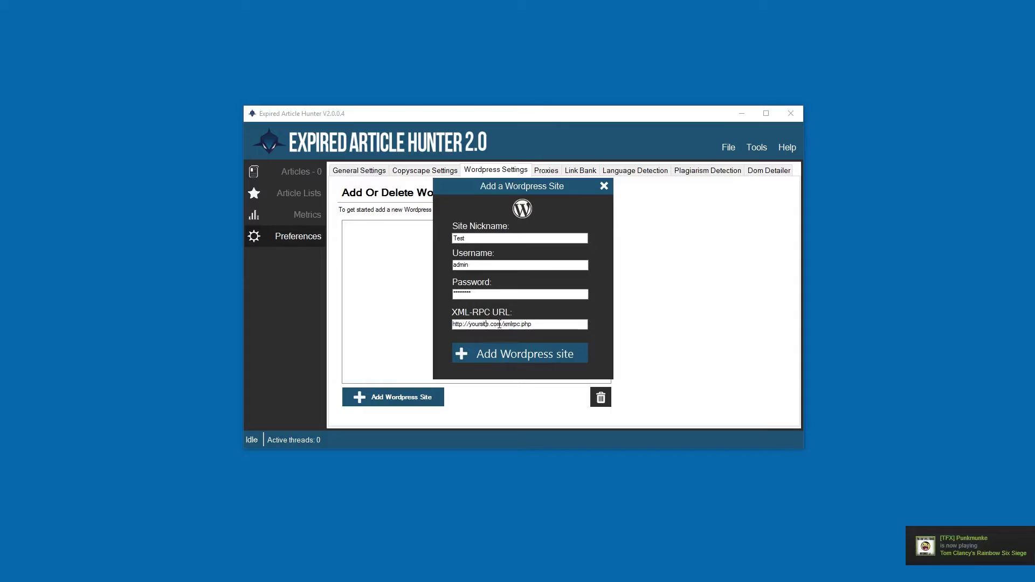
left_click_drag(503, 325, 470, 325)
type("google.")
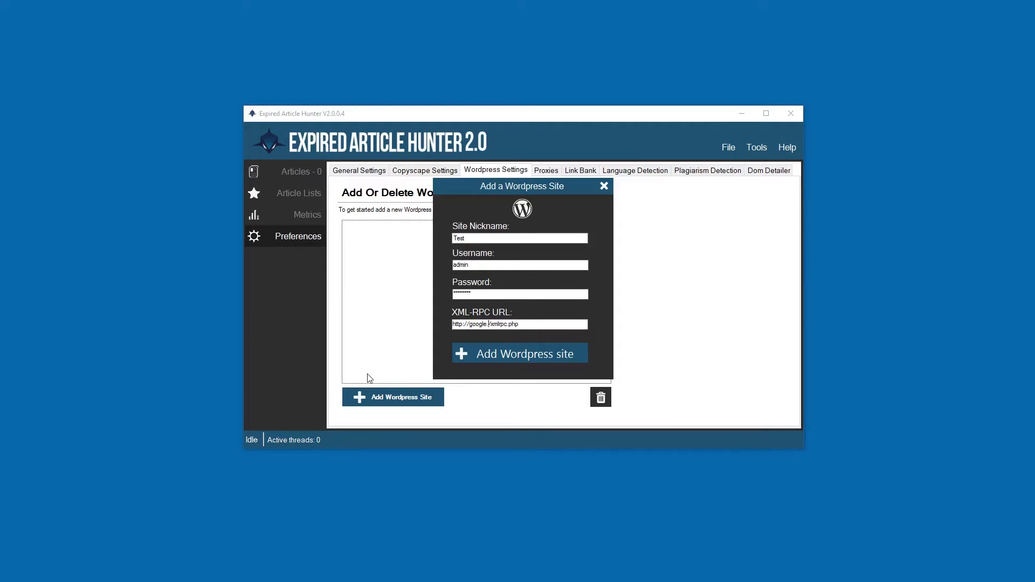
type("com")
key("BackSpace")
key("BackSpace")
key("BackSpace")
key("BackSpace")
key("BackSpace")
key("BackSpace")
key("BackSpace")
key("BackSpace")
key("BackSpace")
left_click(604, 186)
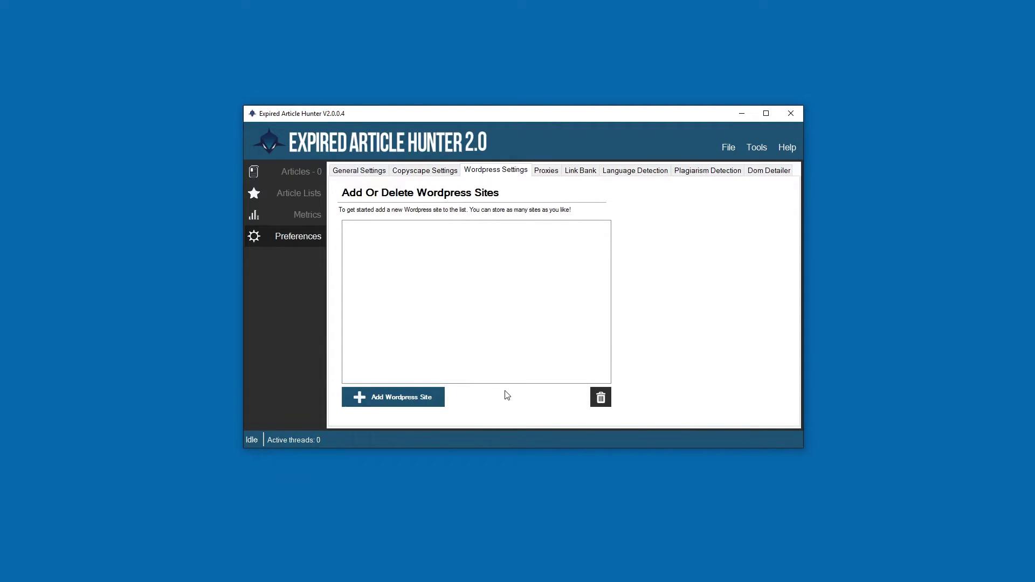
left_click(544, 171)
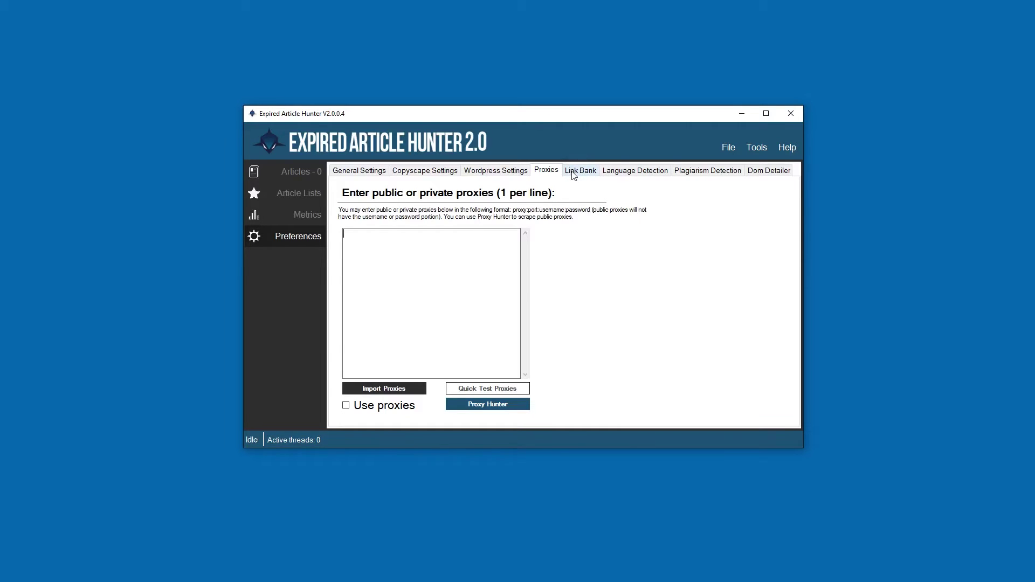
left_click(573, 176)
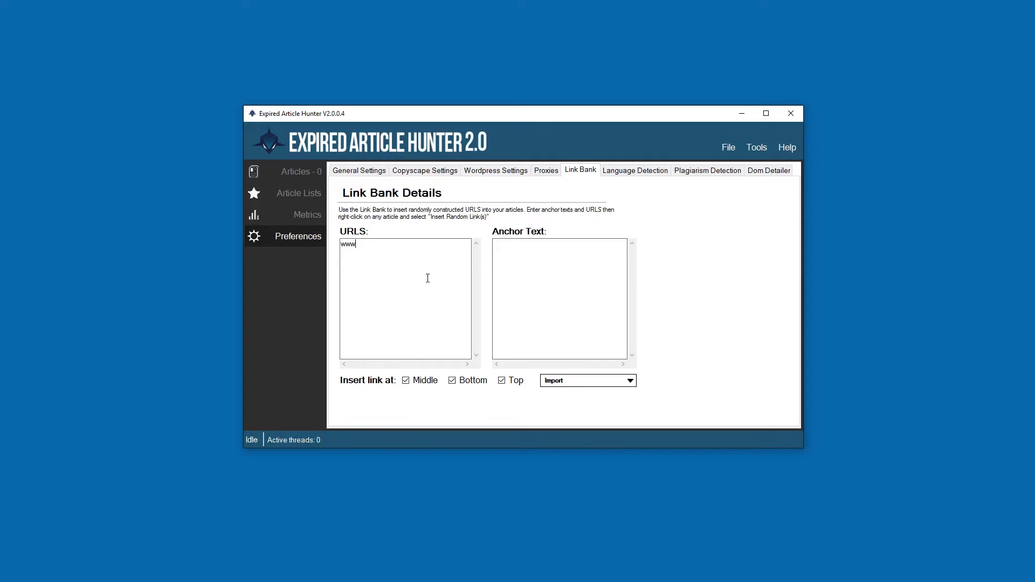
key("Tab")
left_click(567, 267)
key("Return")
left_click(450, 250)
- Visit the articles list and metrics view, then clear all link bank anchor texts
left_click(306, 175)
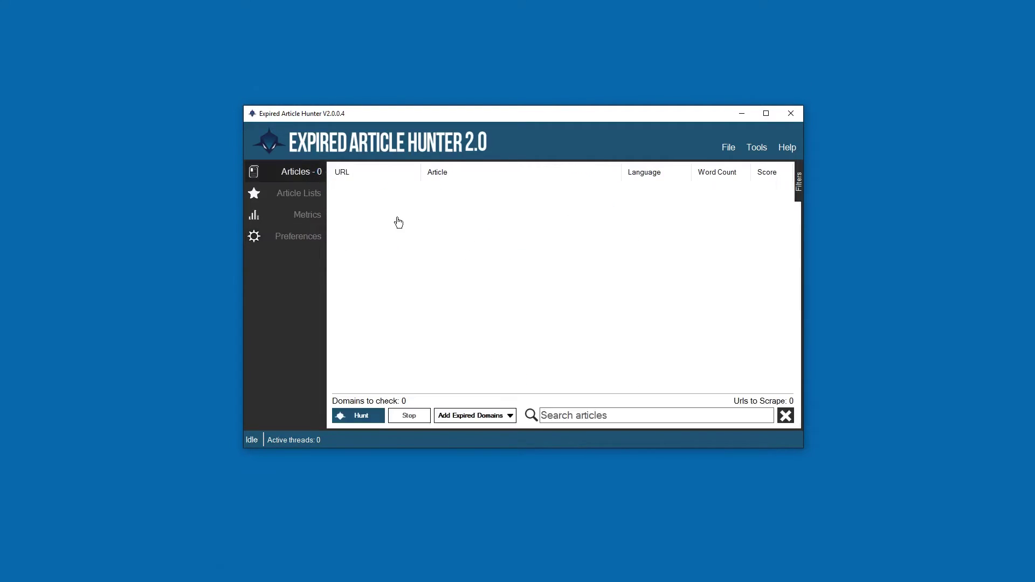
left_click(303, 216)
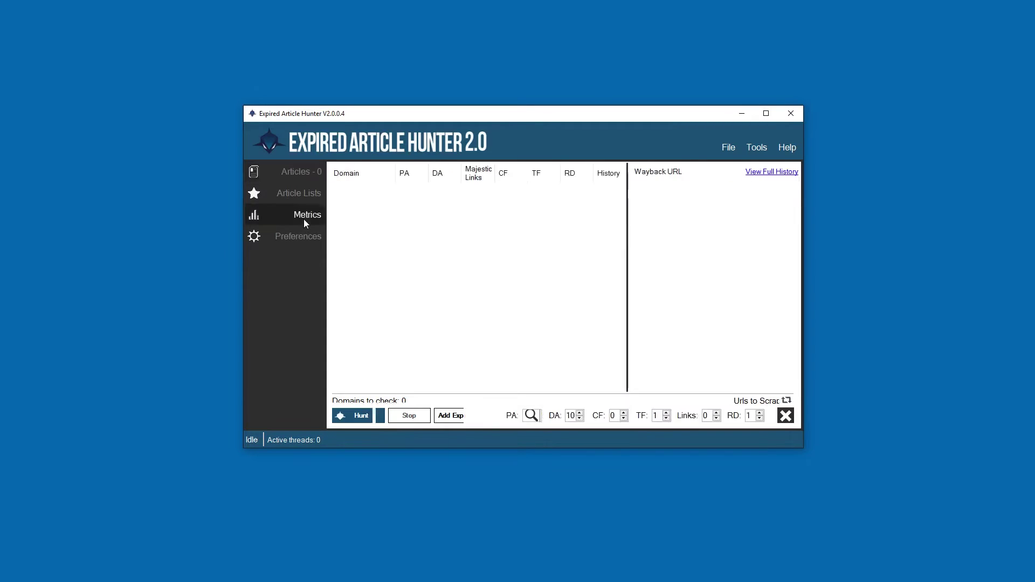
left_click(304, 238)
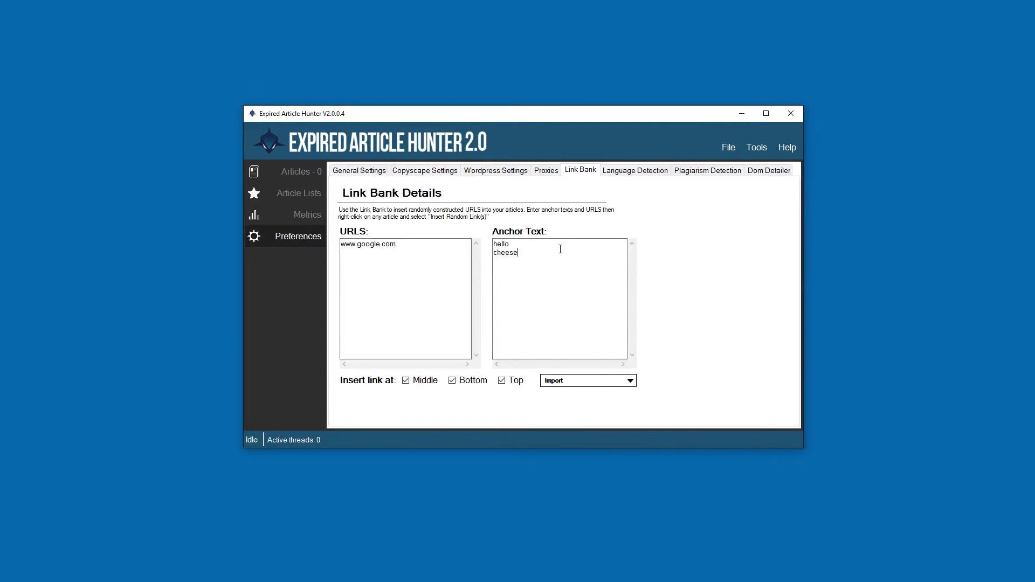
key("ctrl+a")
key("BackSpace")
- Toggle the link positions, ending with Middle, Bottom and Top all enabled
left_click(418, 383)
left_click(467, 383)
double_click(513, 381)
left_click(458, 383)
left_click(512, 382)
left_click(432, 385)
left_click(458, 383)
left_click(513, 382)
left_click(461, 384)
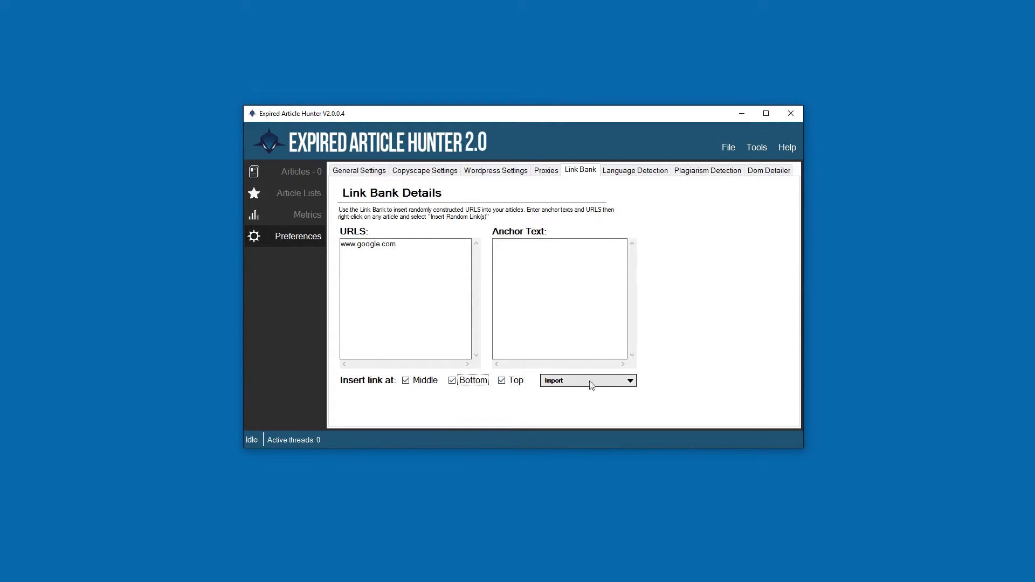
- Dismiss the link bank import choices without importing and show Language Detection settings
left_click(574, 384)
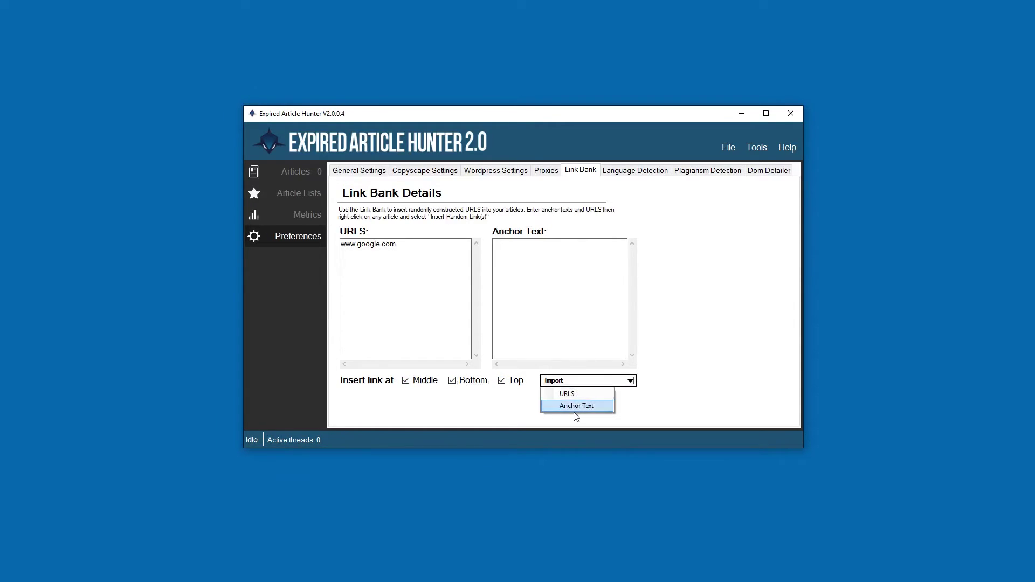
left_click(576, 406)
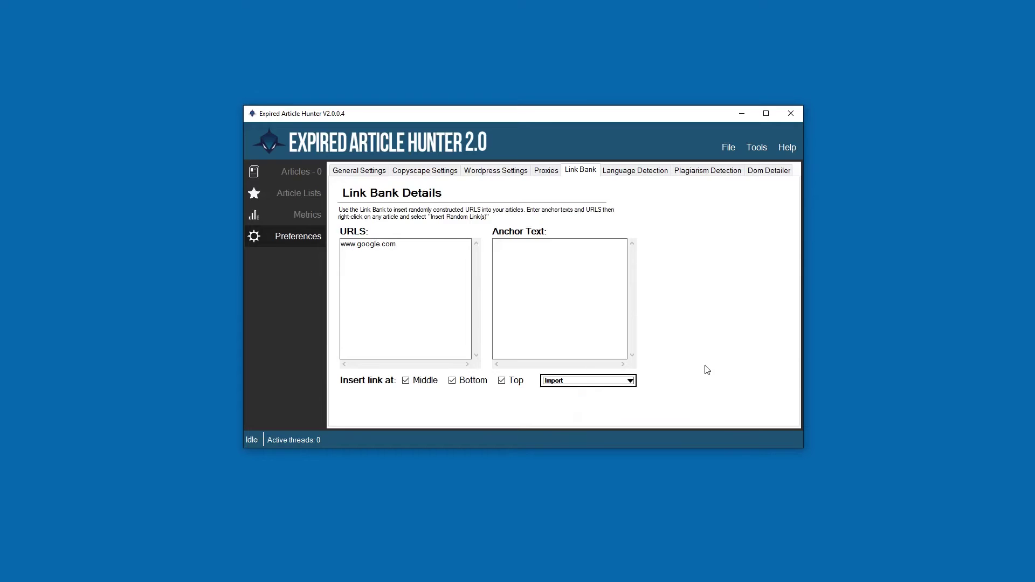
left_click(628, 173)
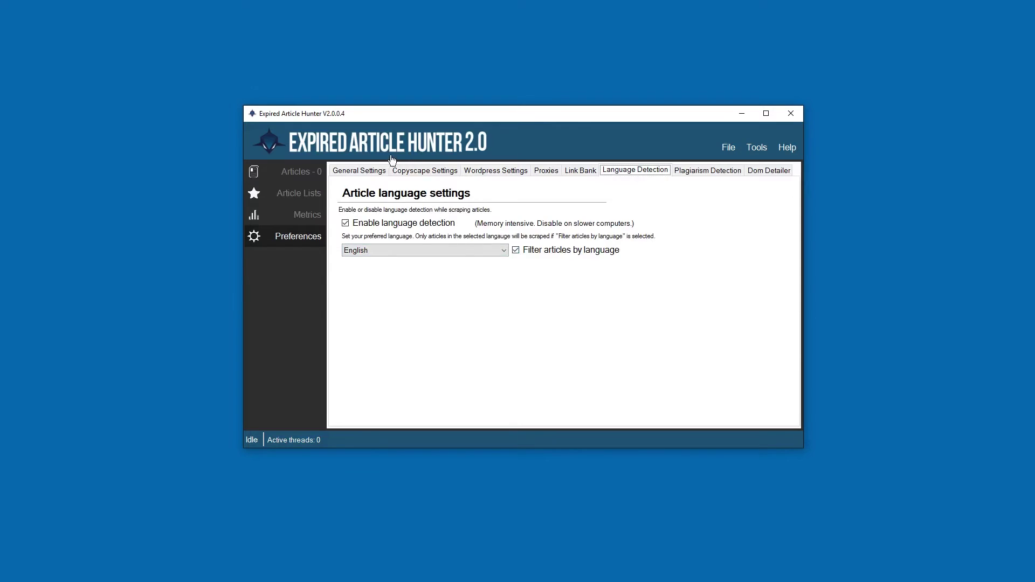
- Toggle language filtering off and back on, leaving English as the preferred language
left_click(272, 173)
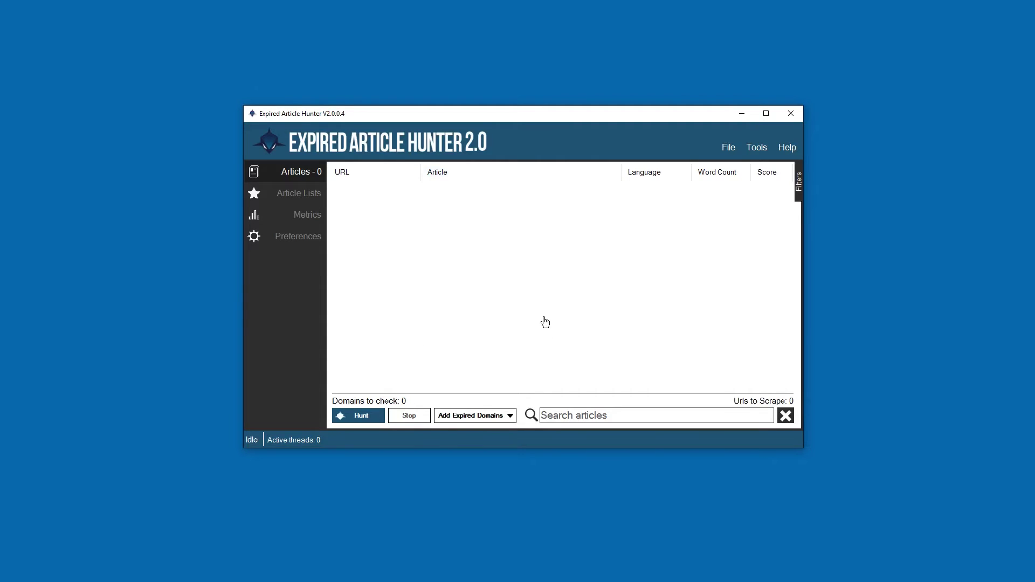
left_click(287, 235)
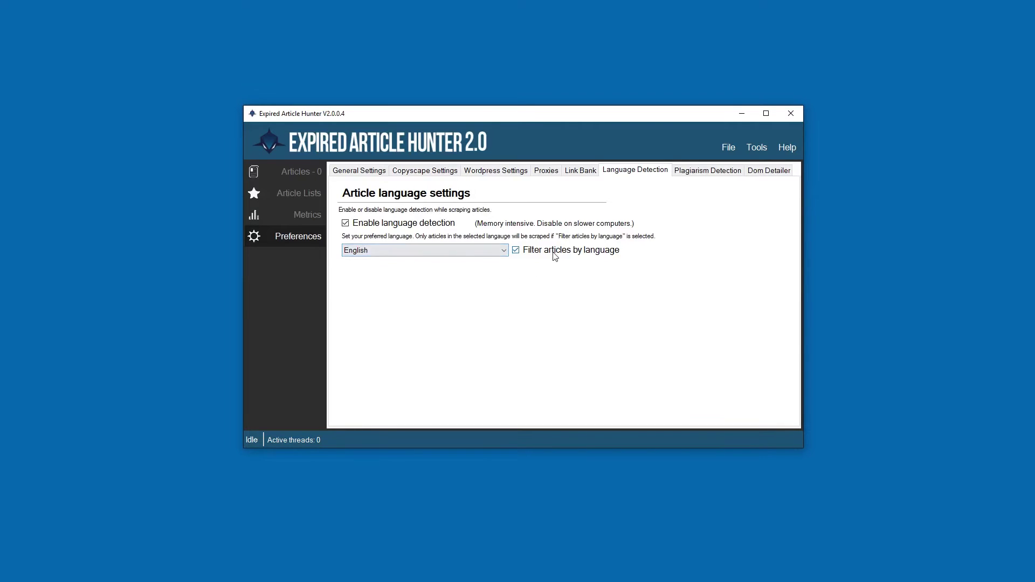
left_click(519, 251)
left_click(518, 252)
left_click(342, 251)
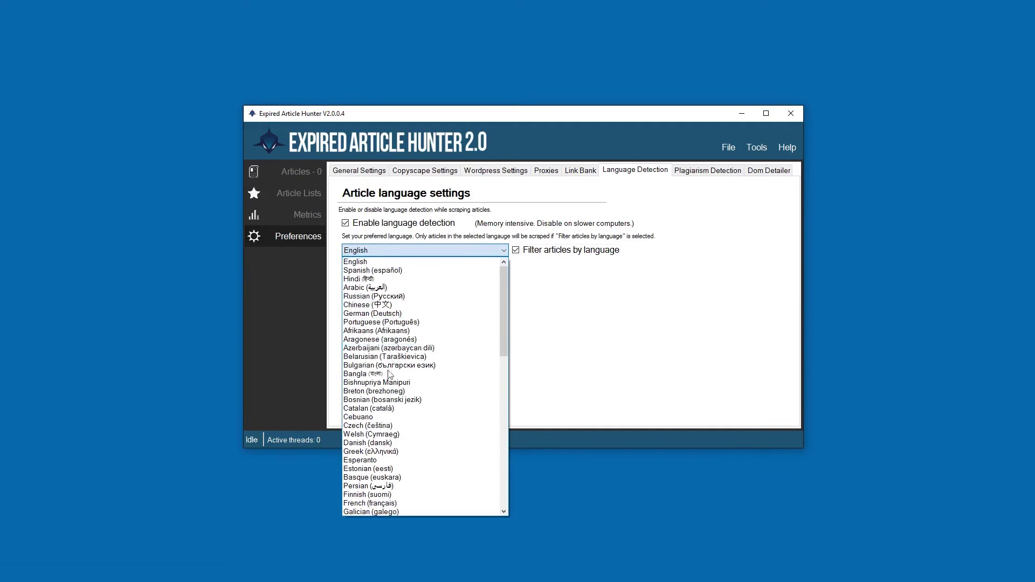
mouse_move(503, 277)
left_mouse_down()
mouse_move(506, 435)
mouse_move(505, 270)
left_mouse_up()
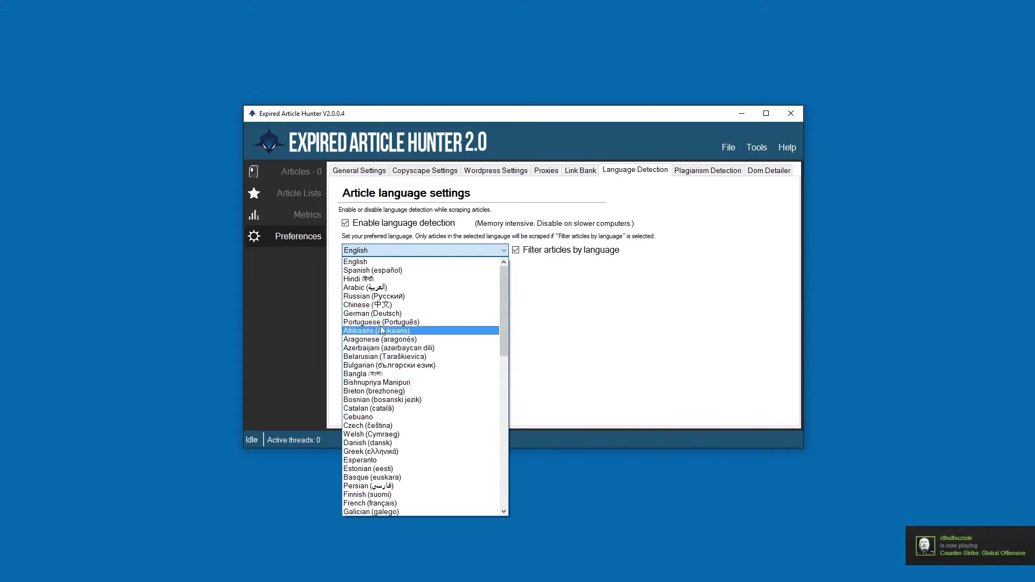
left_click(552, 305)
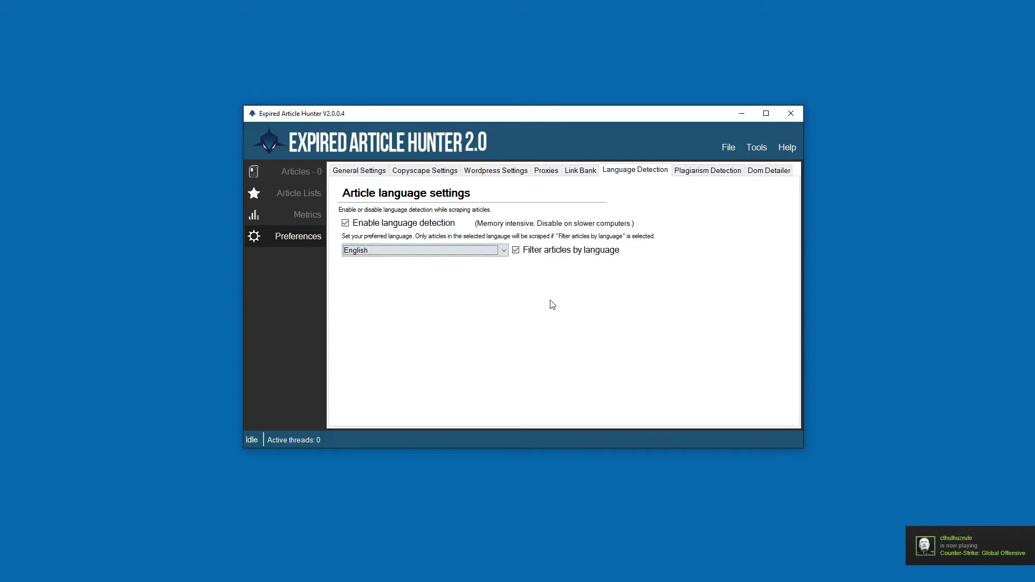
left_click(684, 171)
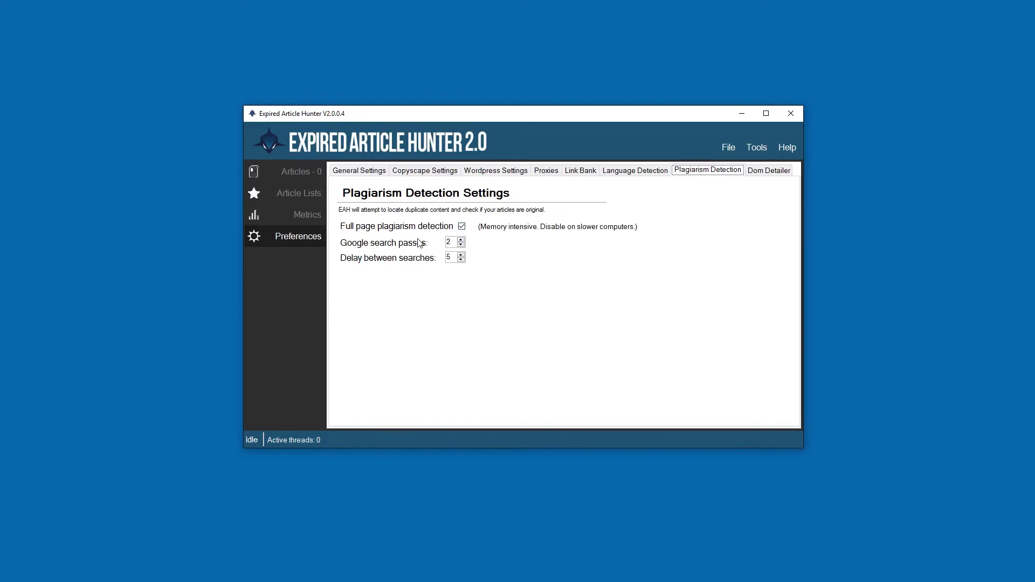
- Adjust plagiarism checks, ending with 2 Google search passes and a search delay of 5
left_click(462, 228)
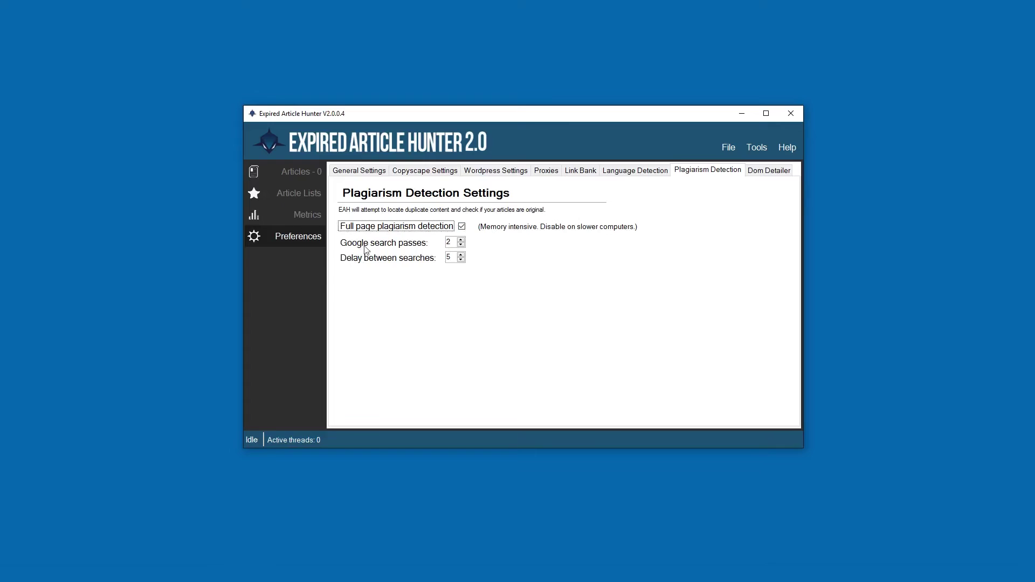
left_click(462, 240)
left_click(462, 240)
left_click(460, 240)
left_click(460, 245)
left_click(460, 255)
left_click(460, 236)
left_click(754, 173)
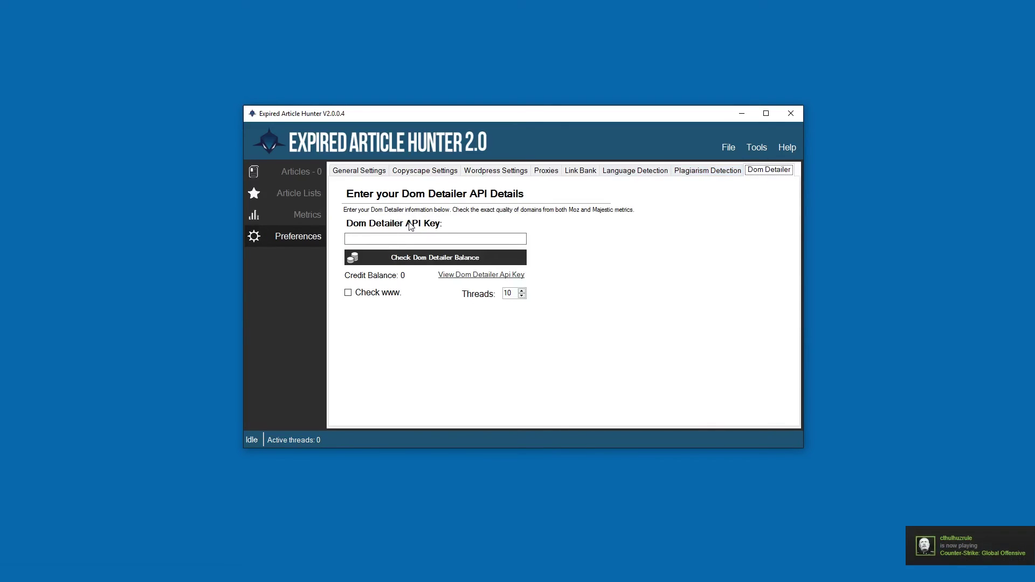
left_click(386, 240)
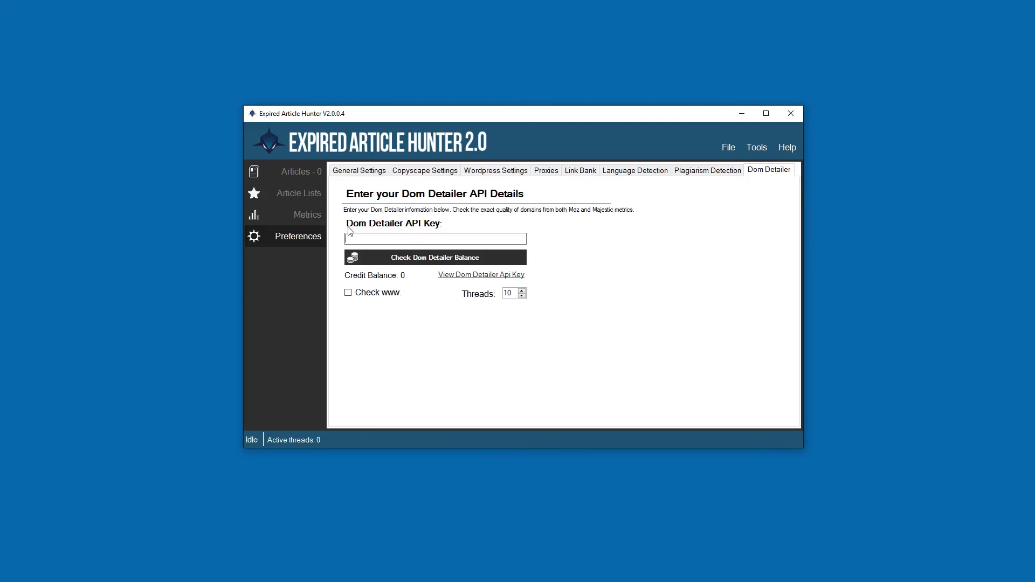
left_click(351, 235)
left_click(293, 216)
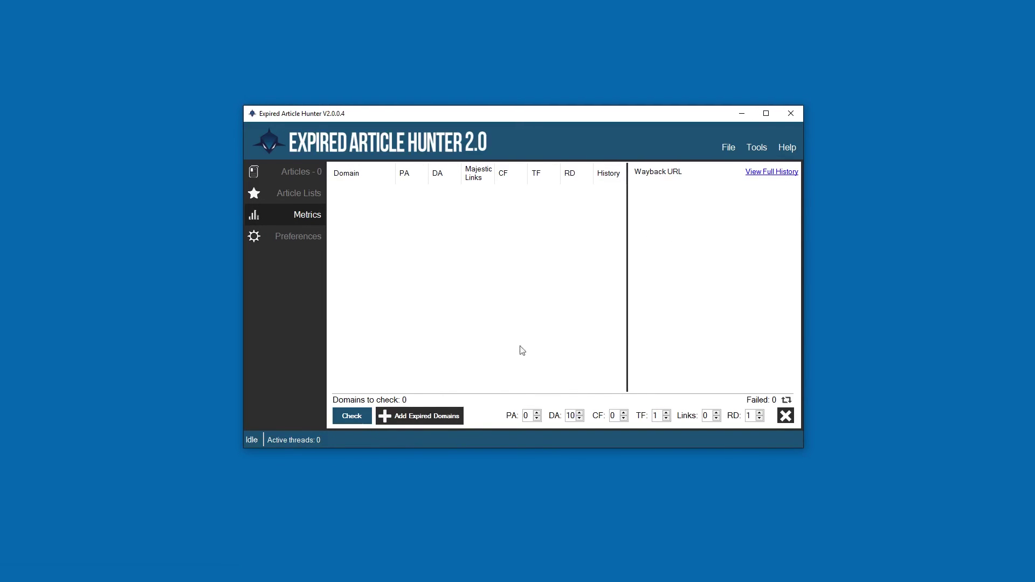
left_click(299, 244)
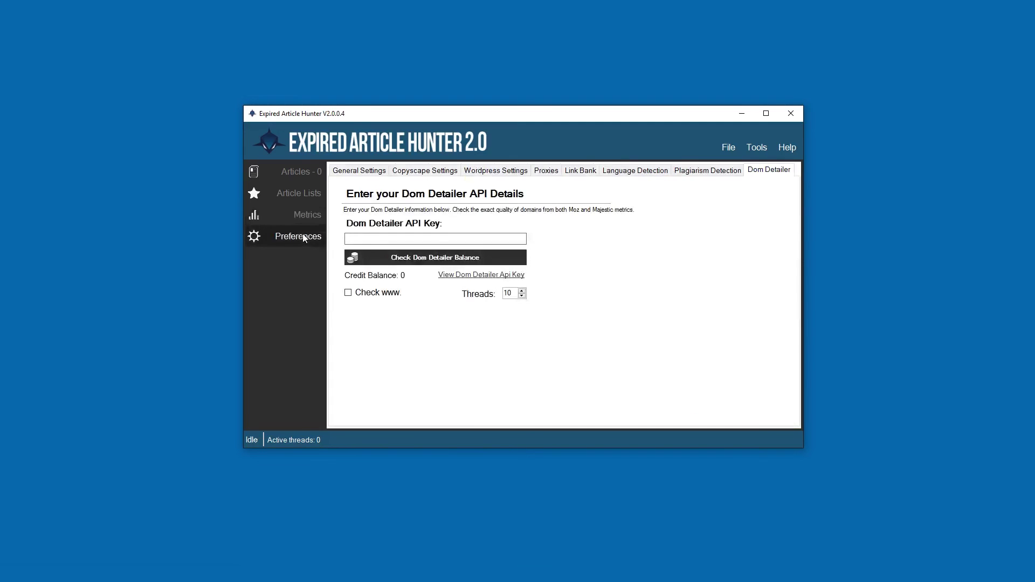